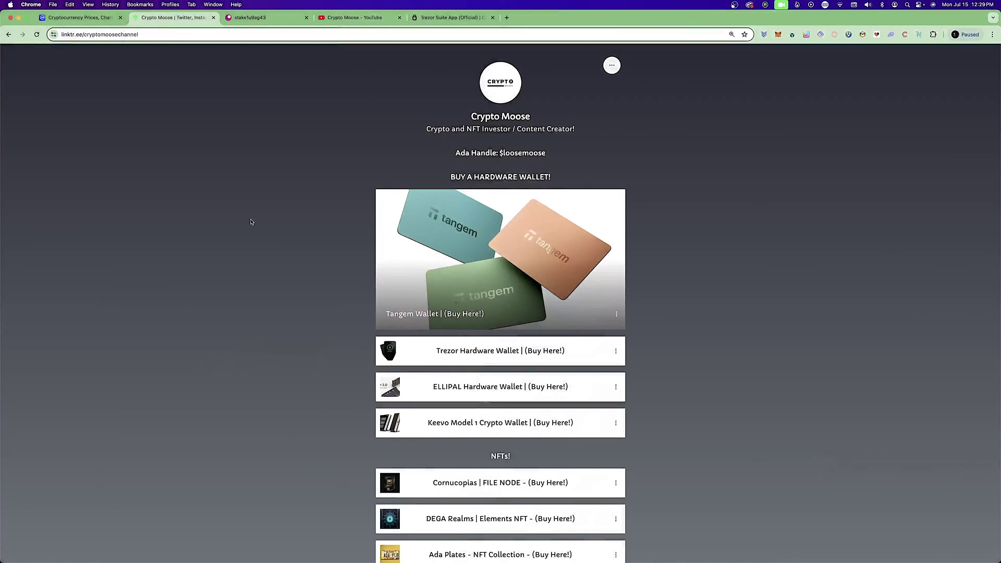
- Scroll up the Crypto Moose Linktree page to the Trezor Hardware Wallet link
{"action": "scroll", "coordinate": [401, 362], "scroll_direction": "up", "scroll_amount": 1}
- Open the 'Trezor Hardware Wallet | (Buy Here!)' link in a new tab to load trezor.io/start
{"action": "left_click", "coordinate": [411, 362]}
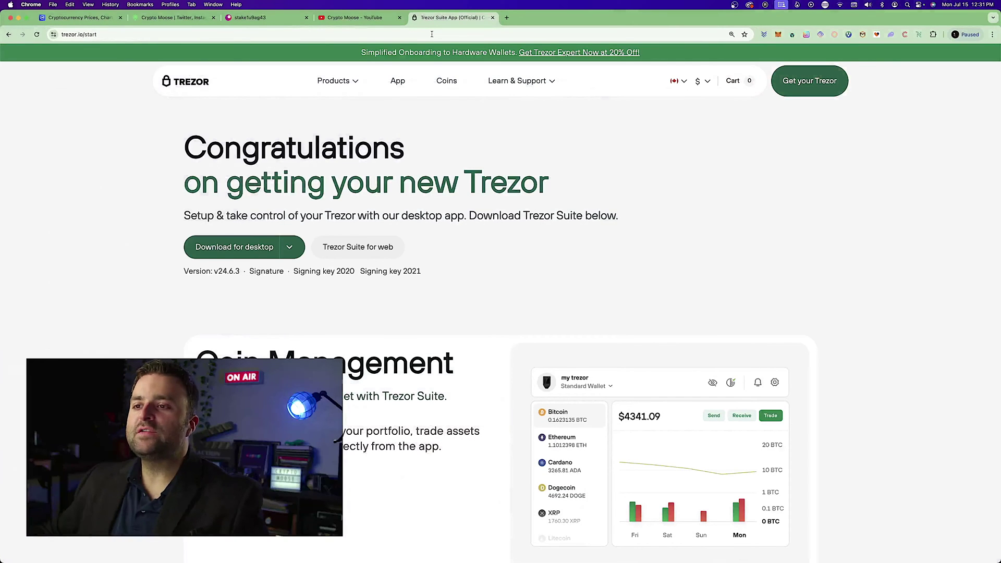
- Expand 'Download for desktop' to view the platform options, close it, and return to the Crypto Moose tab
{"action": "left_click", "coordinate": [290, 248]}
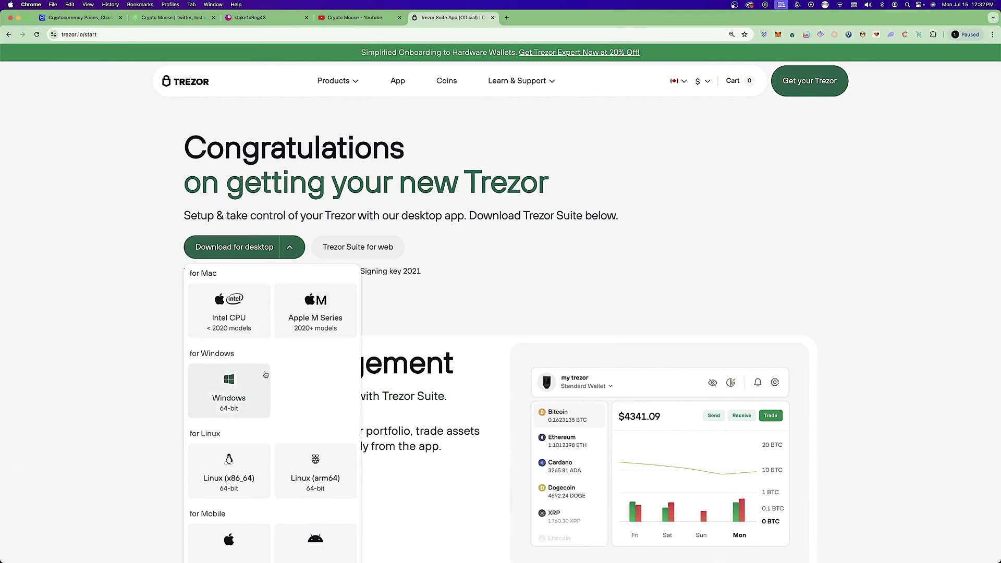
{"action": "scroll", "coordinate": [259, 342], "scroll_direction": "down", "scroll_amount": 3}
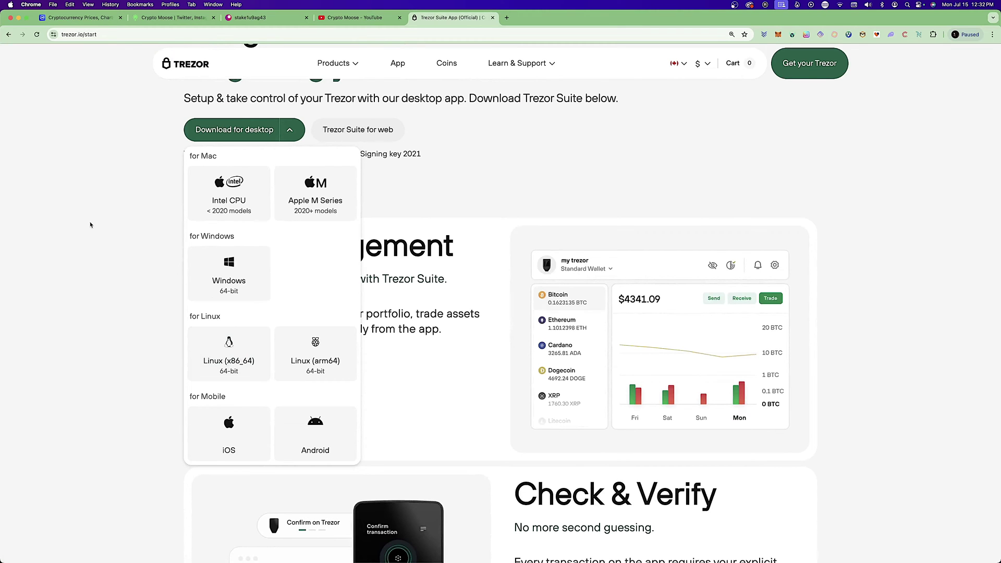
{"action": "scroll", "coordinate": [119, 270], "scroll_direction": "down", "scroll_amount": 10}
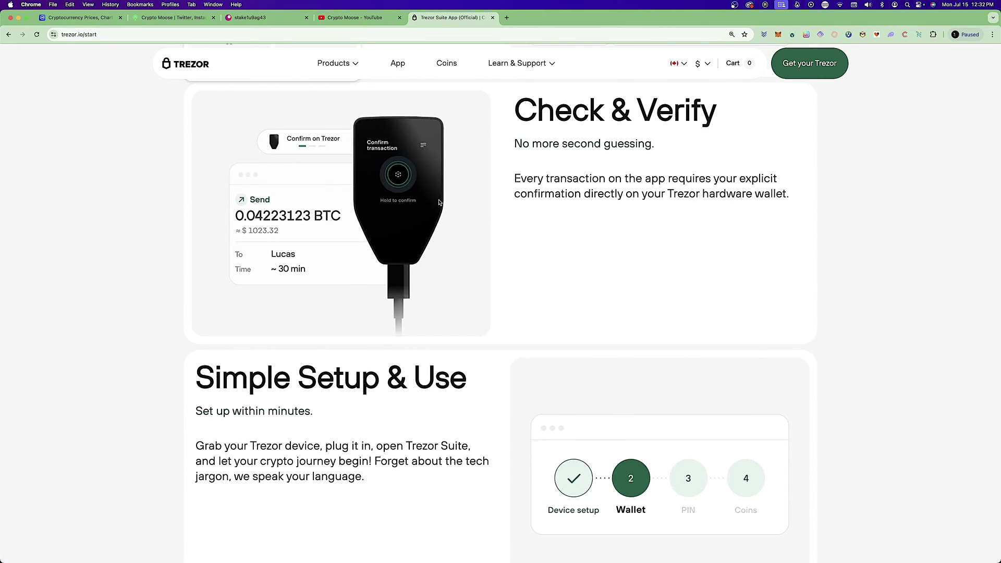
{"action": "scroll", "coordinate": [416, 178], "scroll_direction": "up", "scroll_amount": 10}
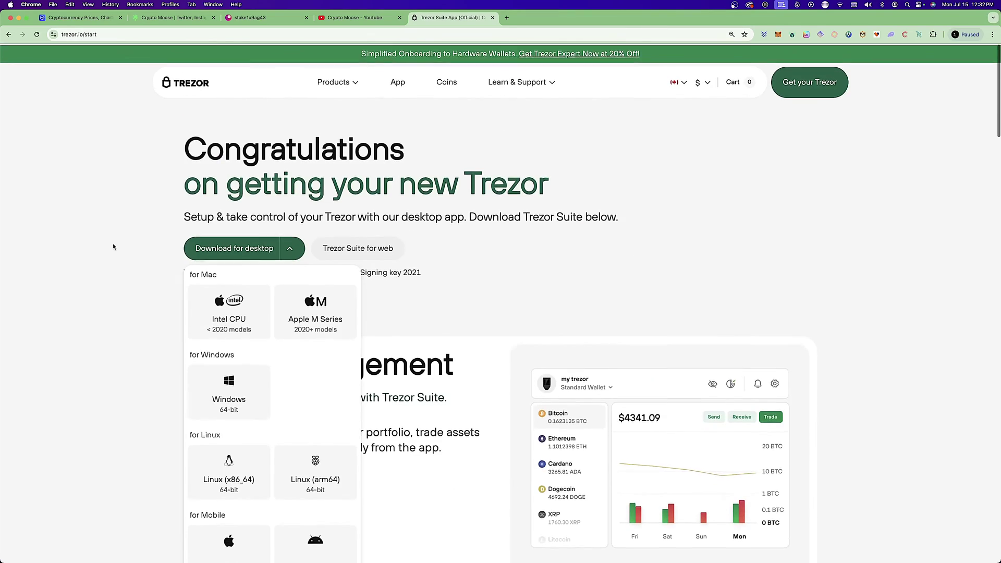
{"action": "left_click", "coordinate": [106, 228]}
{"action": "scroll", "coordinate": [138, 266], "scroll_direction": "down", "scroll_amount": 3}
{"action": "scroll", "coordinate": [293, 202], "scroll_direction": "up", "scroll_amount": 2}
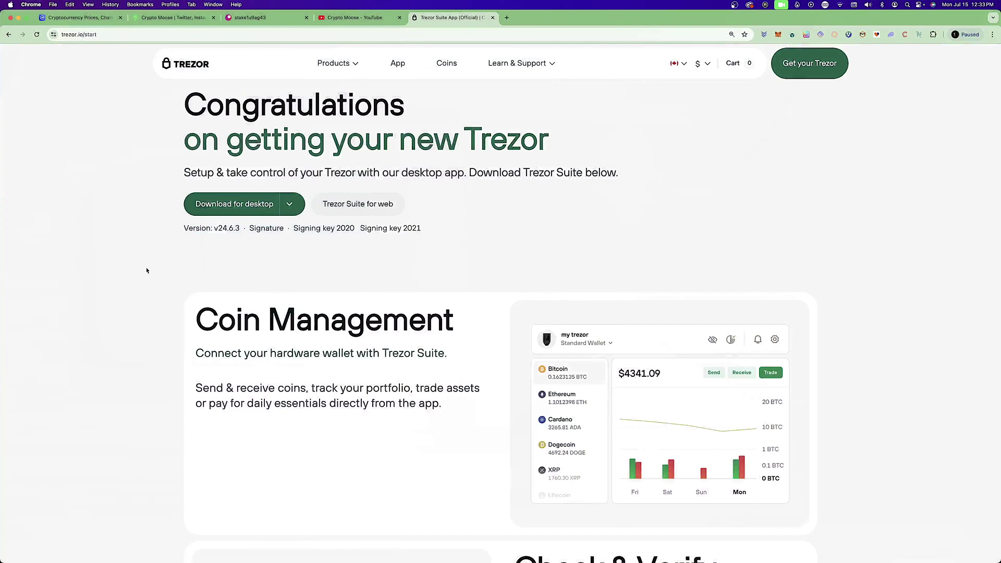
{"action": "left_click", "coordinate": [153, 18]}
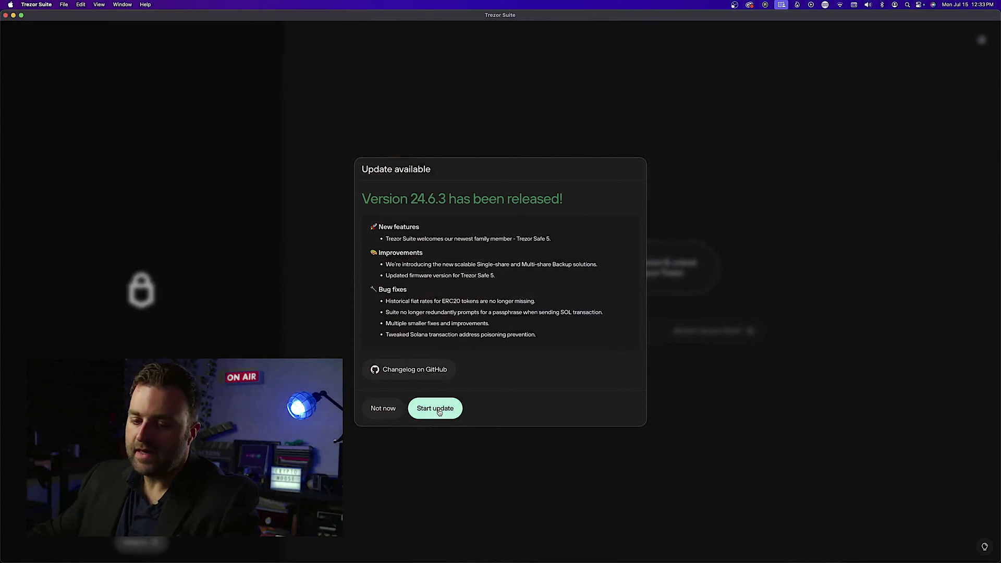
- Start the Trezor Suite update to version 24.6.3 from the Update available dialog
{"action": "left_click", "coordinate": [435, 411]}
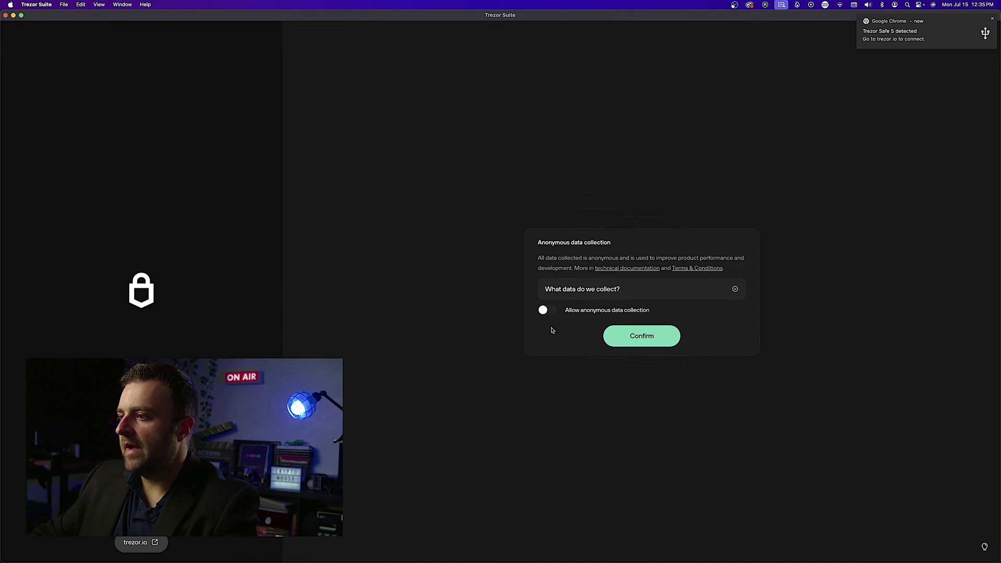
- Confirm with anonymous data collection off, then begin setting up the Trezor Safe 5
{"action": "left_click", "coordinate": [647, 344]}
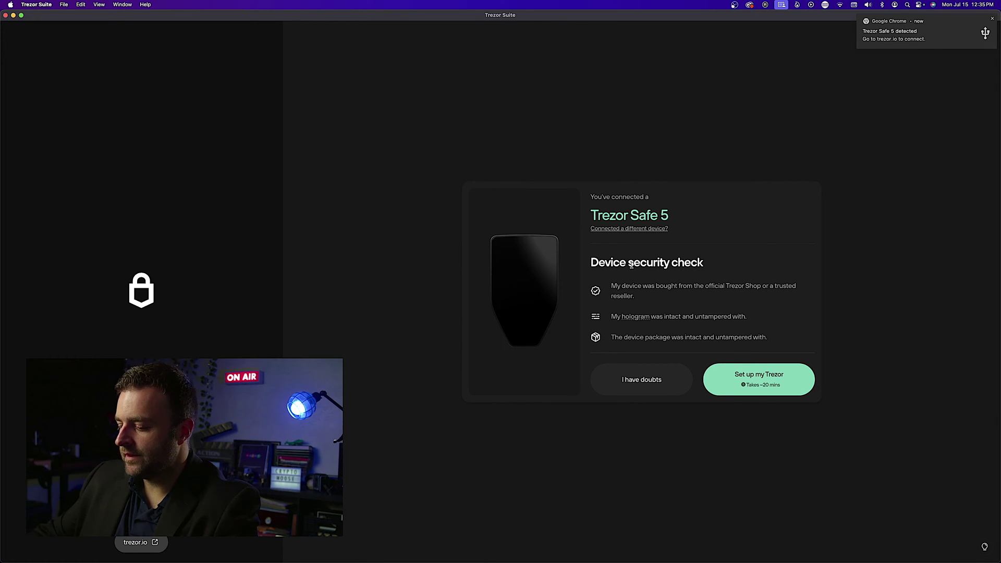
{"action": "left_click", "coordinate": [746, 378]}
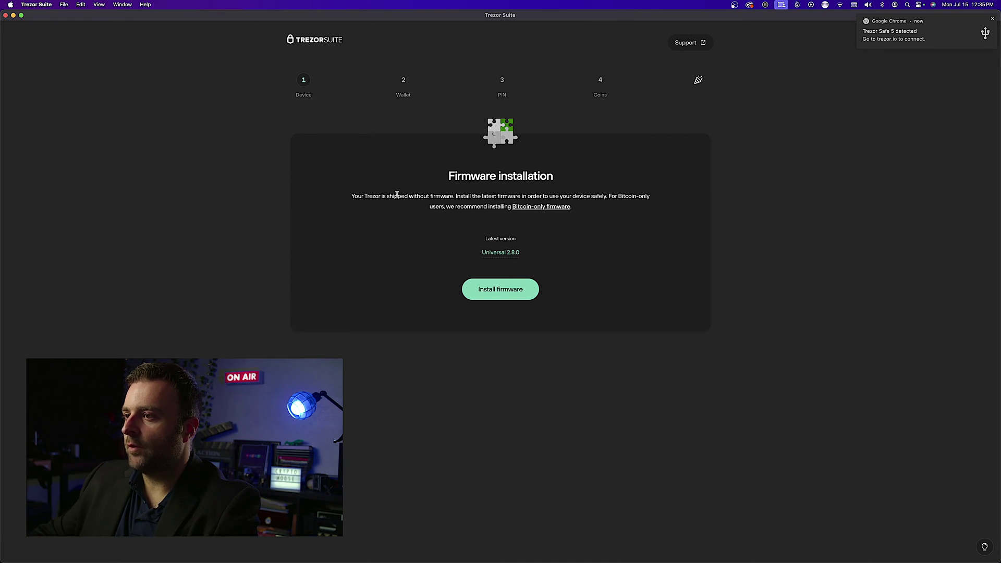
- Install the Universal 2.8.0 firmware on the Trezor Safe 5 and zoom the app in
{"action": "left_click", "coordinate": [495, 290]}
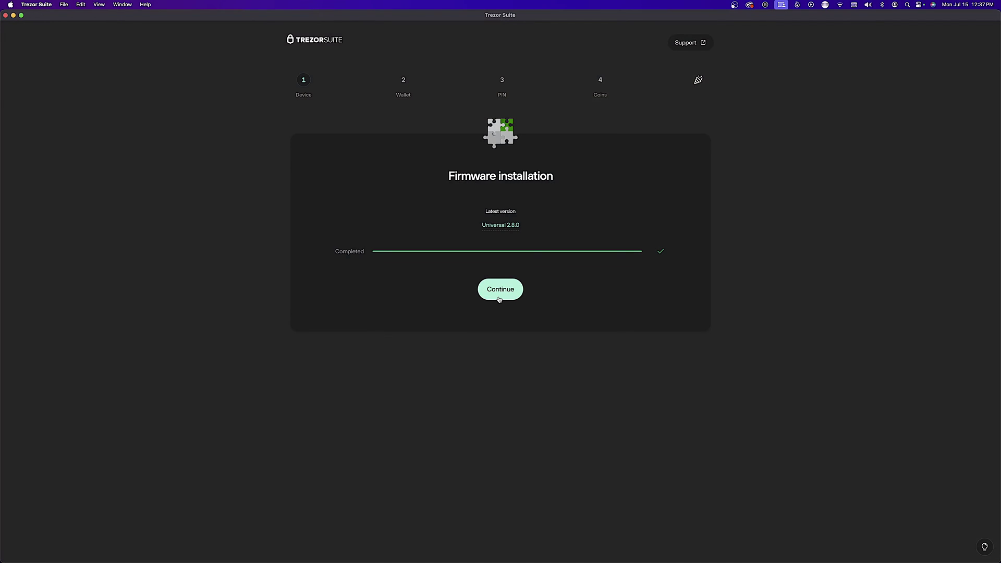
{"action": "key", "text": "super+equal"}
{"action": "key", "text": "super+equal"}
{"action": "key", "text": "super+equal"}
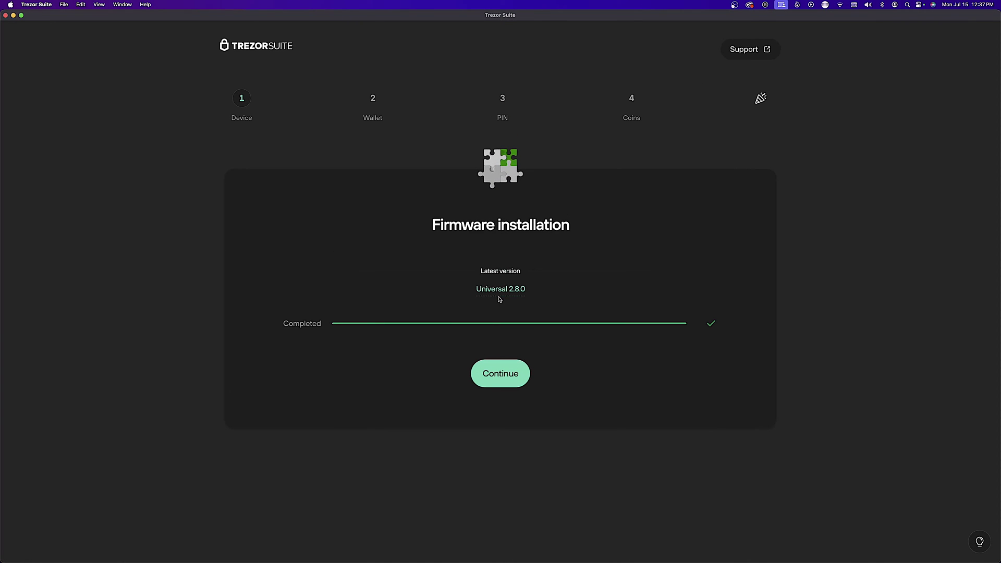
- Move past firmware and run the genuine-device check on the Trezor Safe 5
{"action": "left_click", "coordinate": [500, 379]}
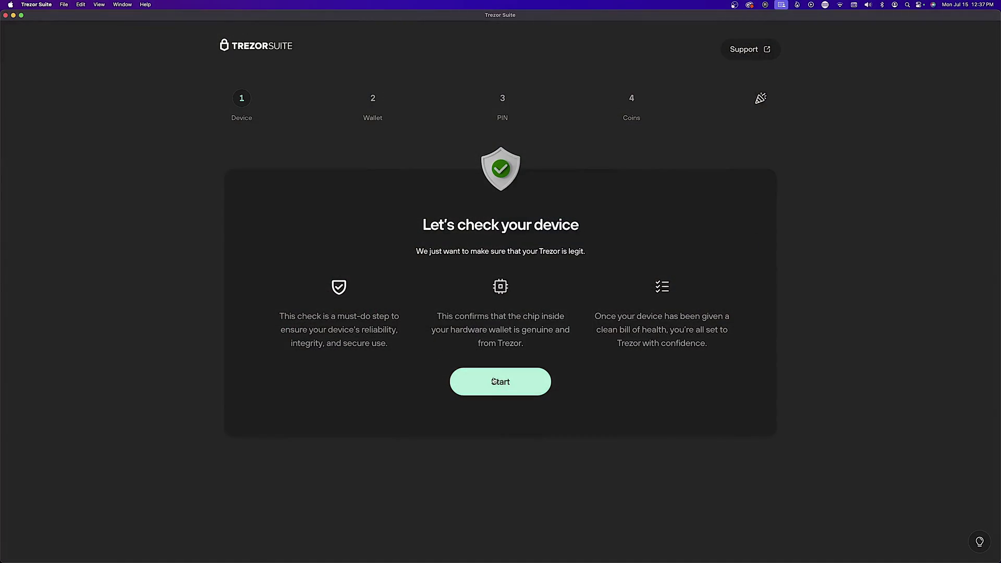
{"action": "left_click", "coordinate": [494, 380]}
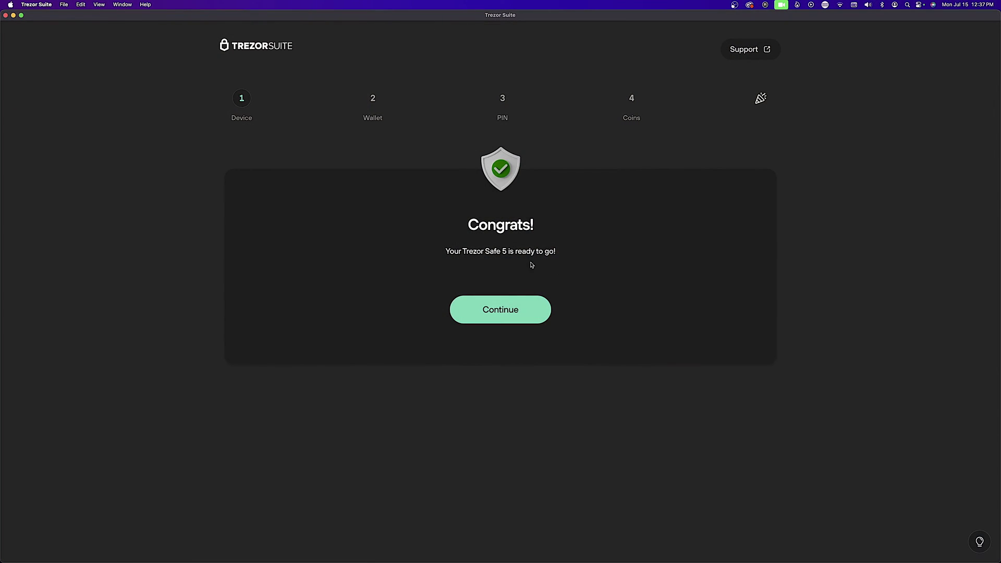
- Start the Know your Trezor tutorial and complete it on the device touchscreen
{"action": "left_click", "coordinate": [502, 312]}
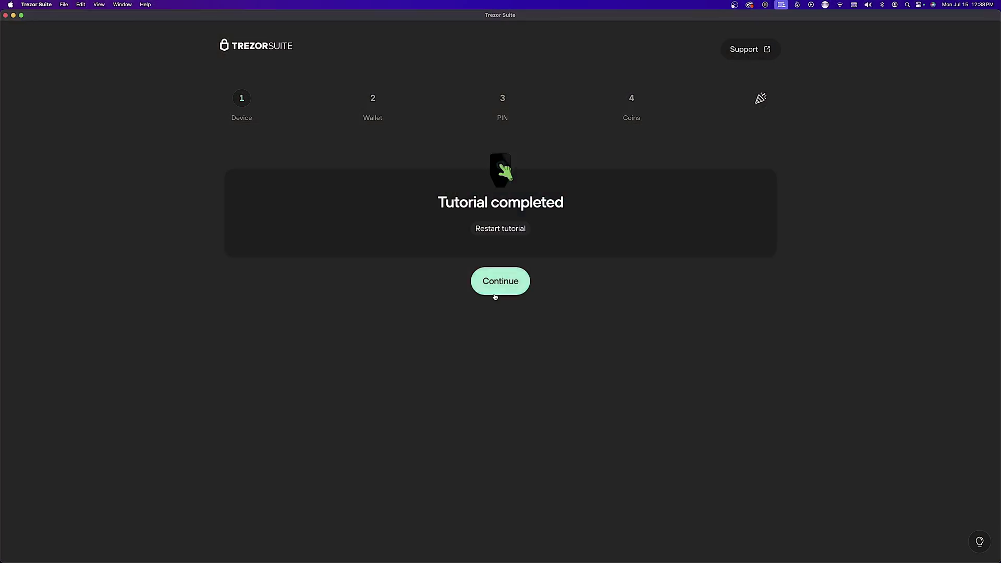
- Continue from 'Tutorial completed' to the Wallet step
{"action": "left_click", "coordinate": [499, 287]}
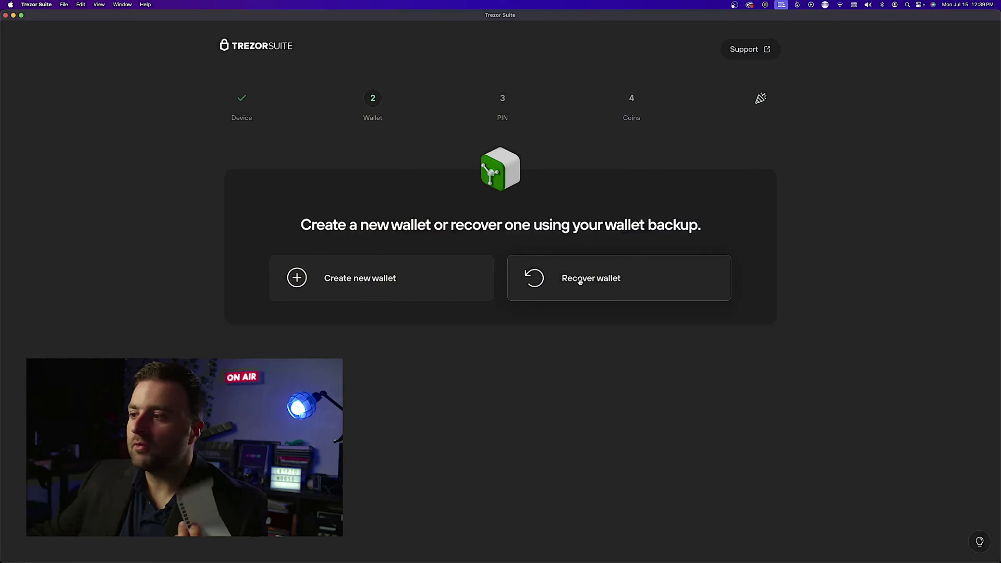
- Choose to create a new wallet and keep Single-share Backup (Default, 20 words) as its backup type
{"action": "left_click", "coordinate": [350, 287]}
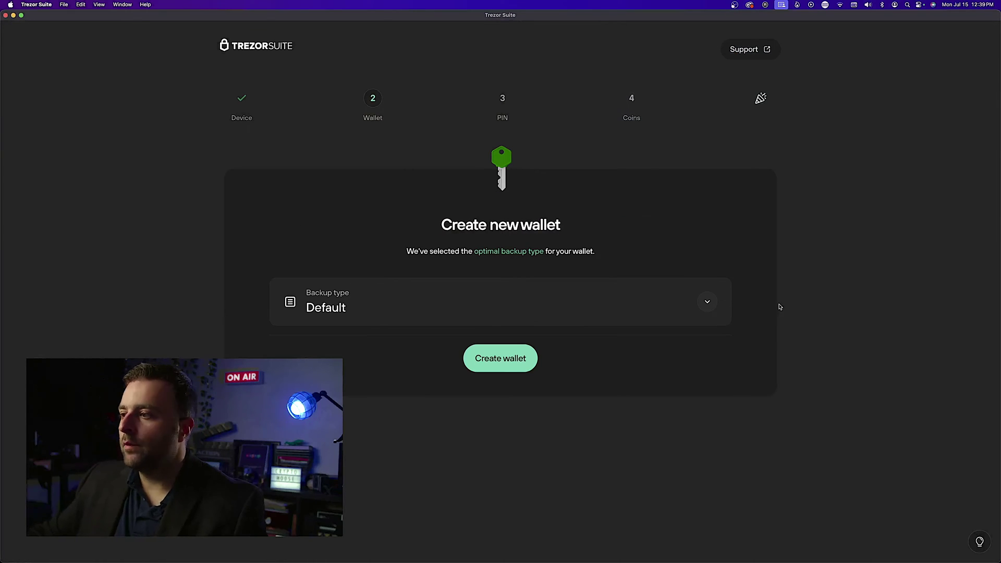
{"action": "left_click", "coordinate": [705, 302]}
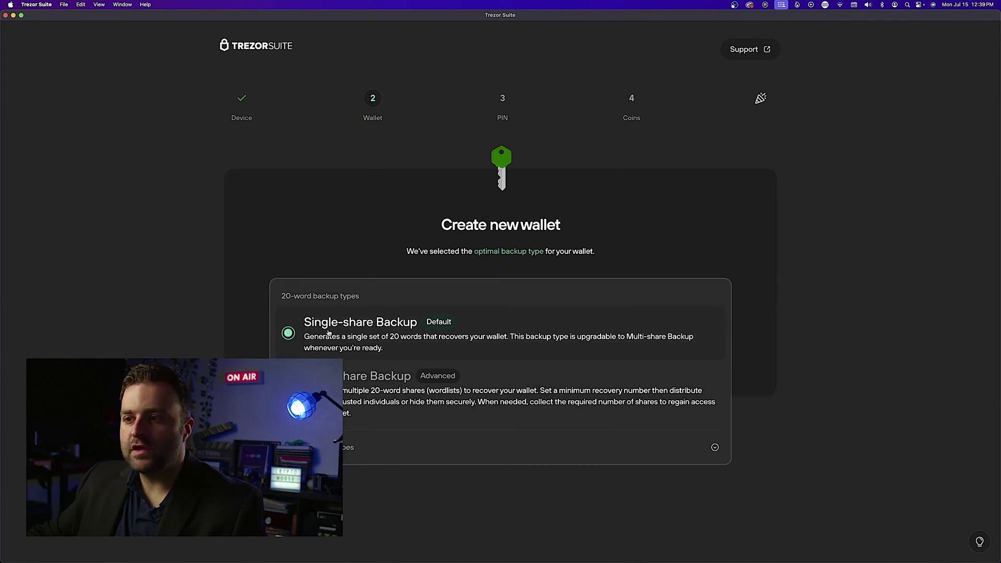
{"action": "left_click", "coordinate": [360, 331]}
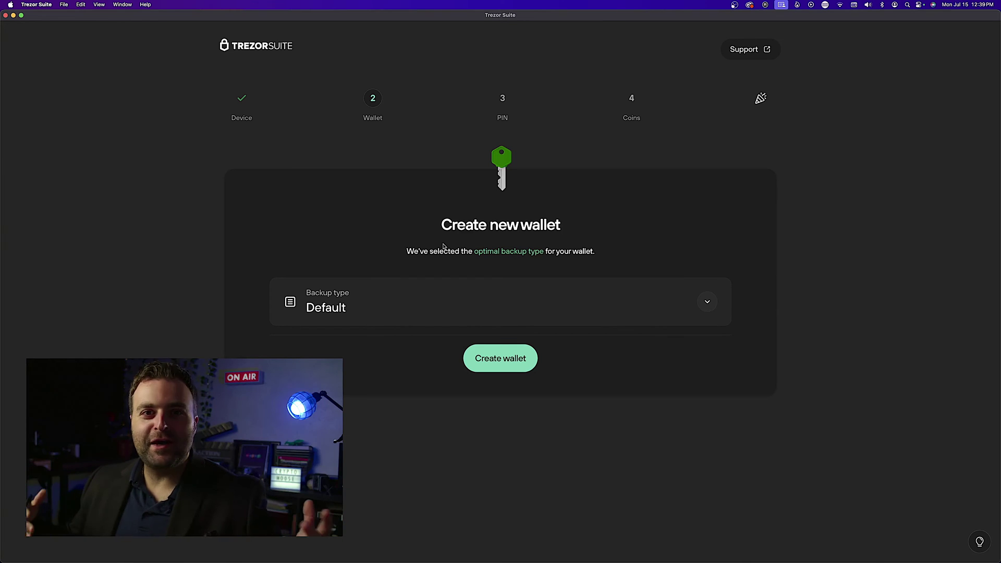
- Create the new wallet and confirm it on the Trezor
{"action": "left_click", "coordinate": [509, 364]}
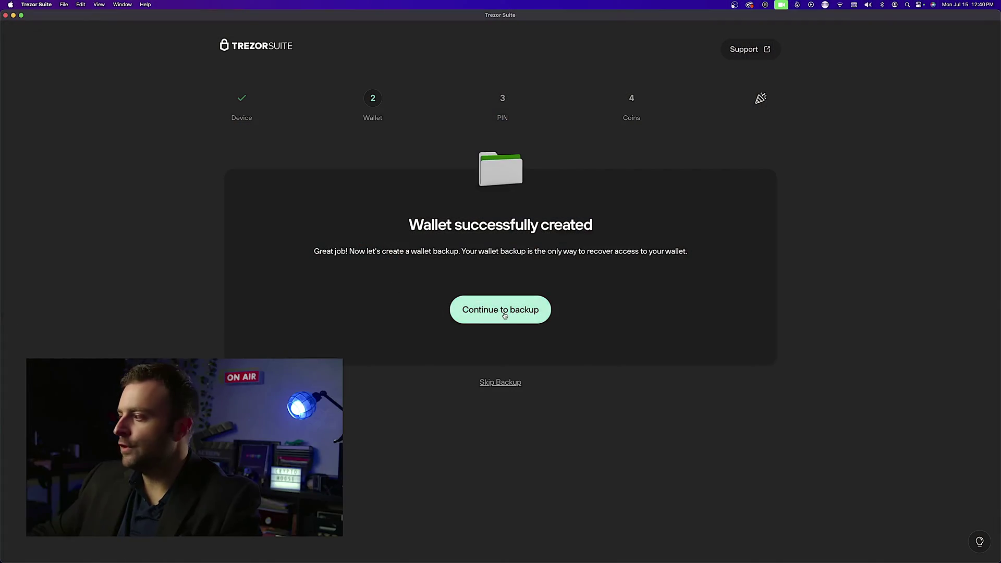
- Move on to the backup step and tick the three backup safety acknowledgements
{"action": "left_click", "coordinate": [504, 316]}
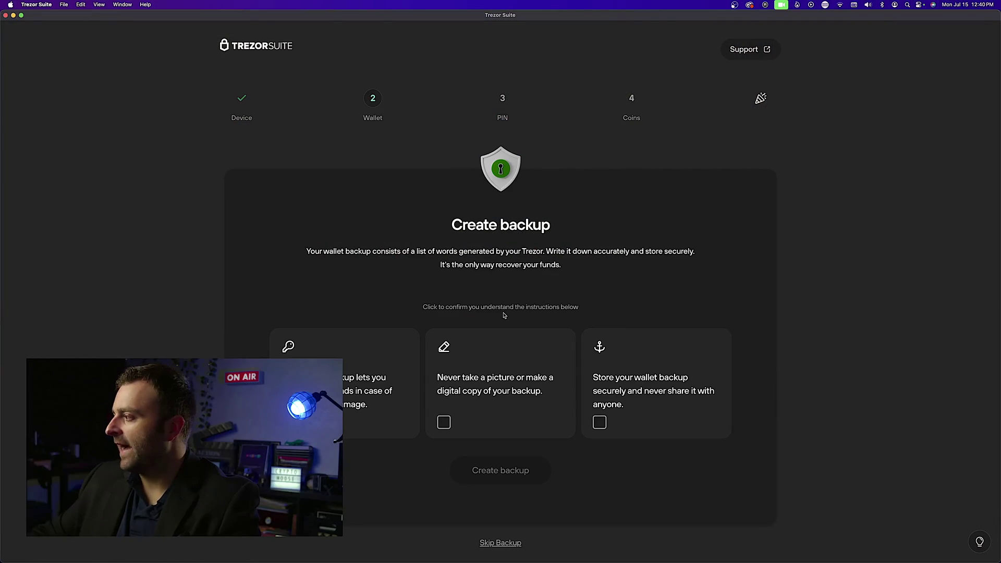
{"action": "scroll", "coordinate": [364, 365], "scroll_direction": "down", "scroll_amount": 2}
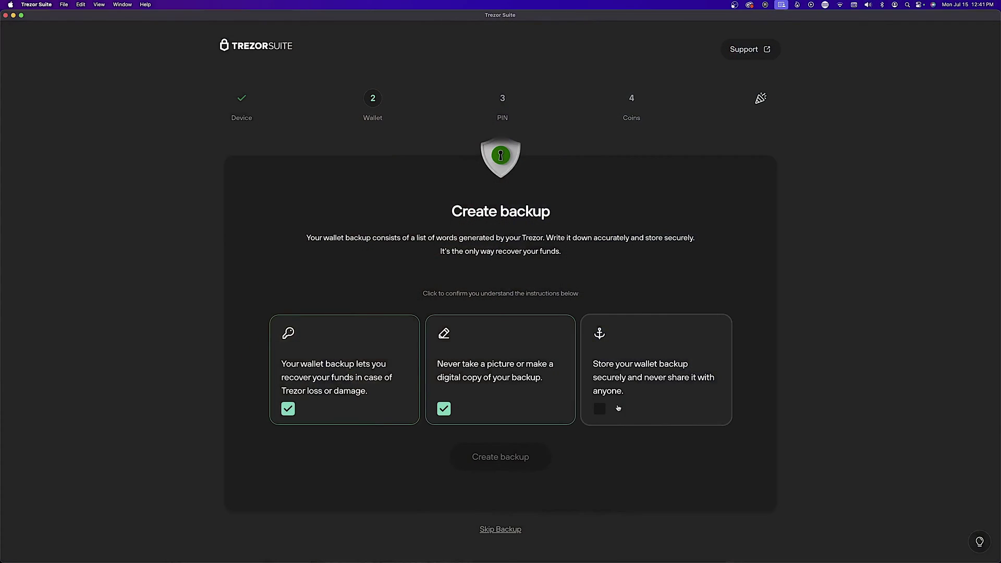
{"action": "left_click", "coordinate": [613, 411]}
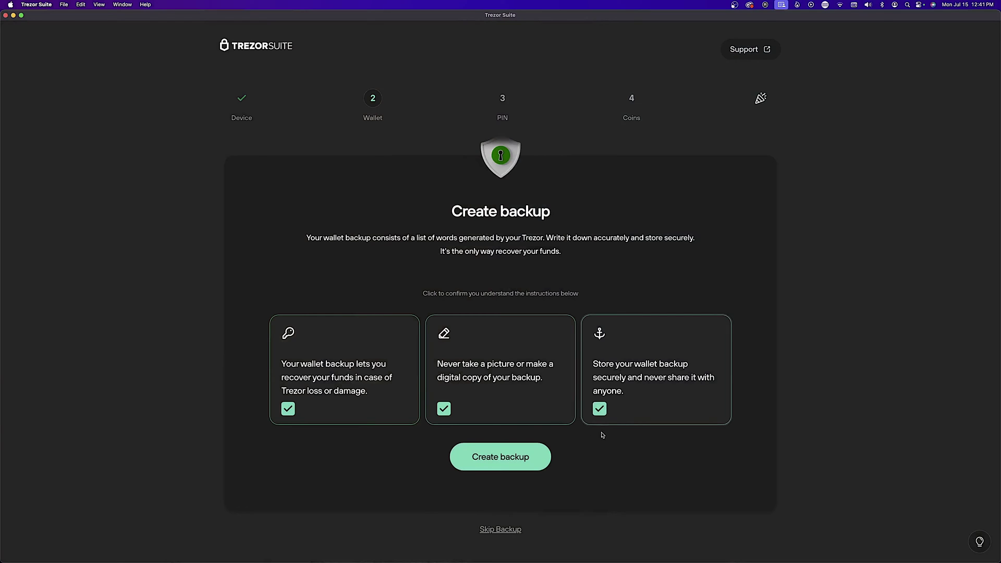
- Start the backup on the Trezor, writing down and confirming the 20 backup words
{"action": "left_click", "coordinate": [522, 455]}
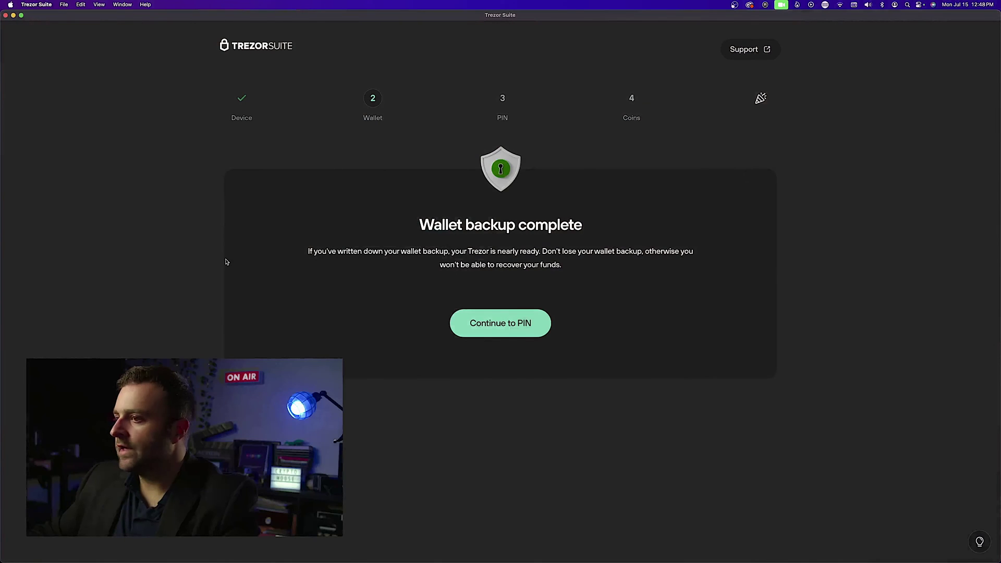
- Go to the PIN step and set a PIN, entering and confirming it on the Trezor
{"action": "left_click", "coordinate": [487, 329]}
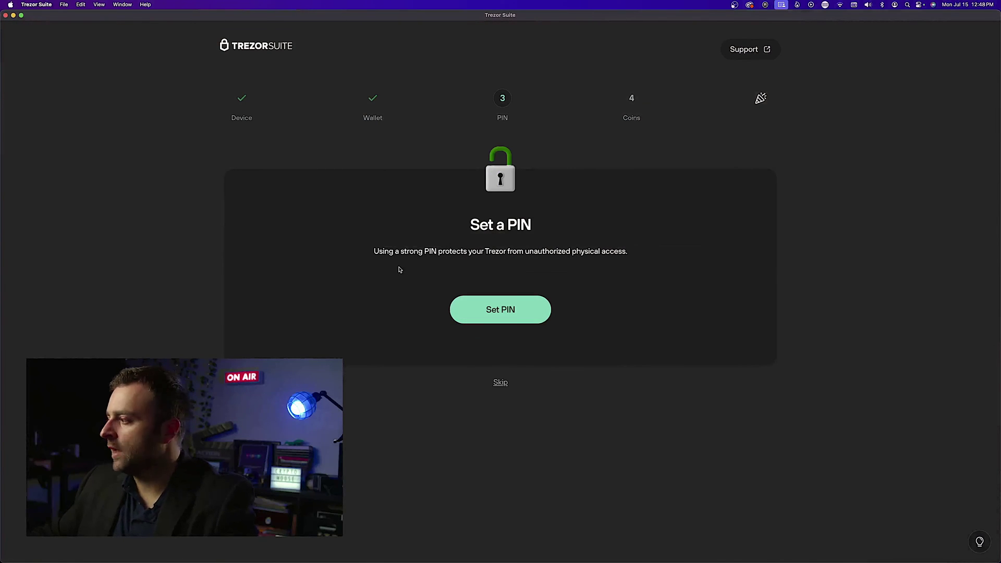
{"action": "left_click", "coordinate": [494, 315]}
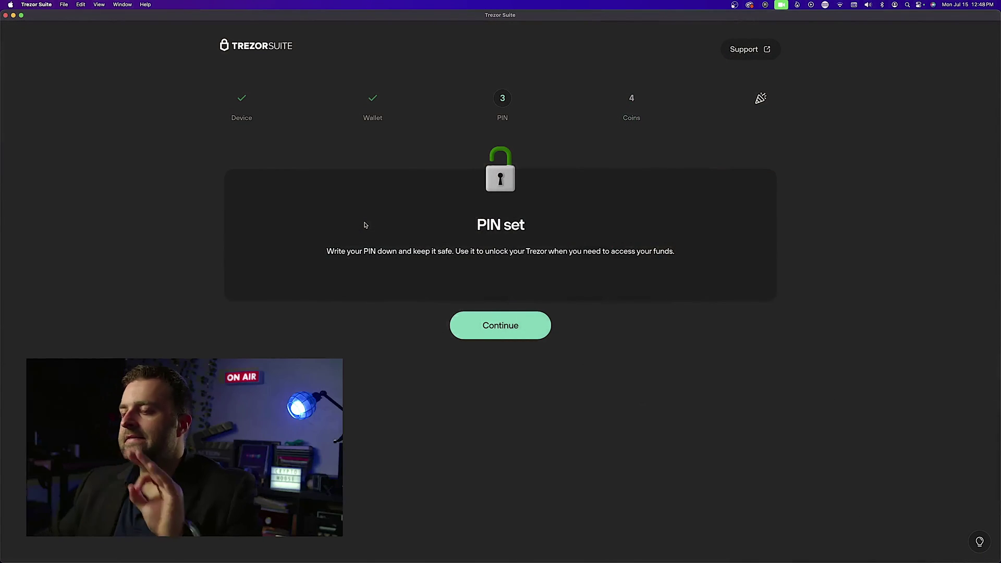
- Go to Activate coins and enable Solana alongside Litecoin and the default coins
{"action": "left_click", "coordinate": [477, 334]}
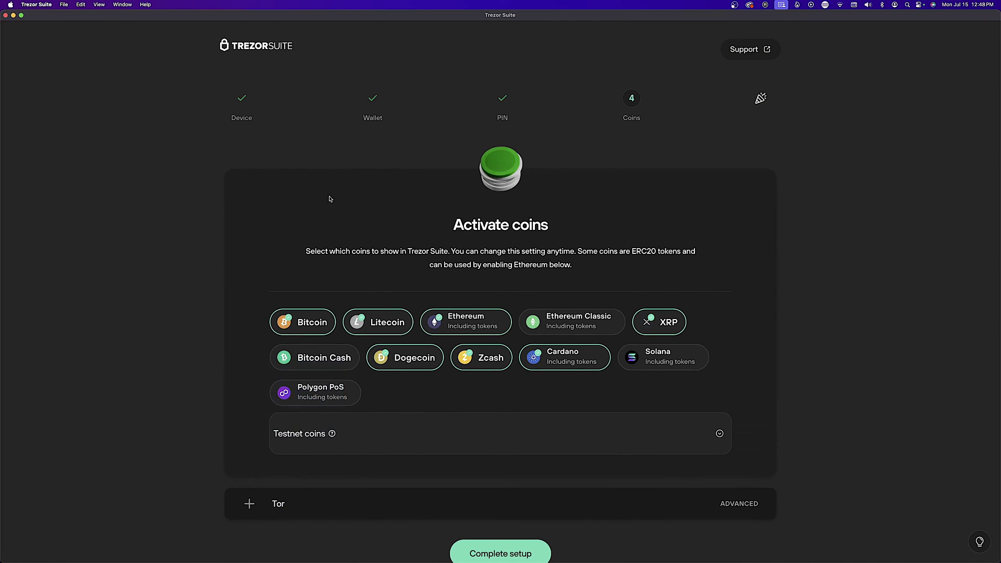
{"action": "scroll", "coordinate": [266, 203], "scroll_direction": "down", "scroll_amount": 3}
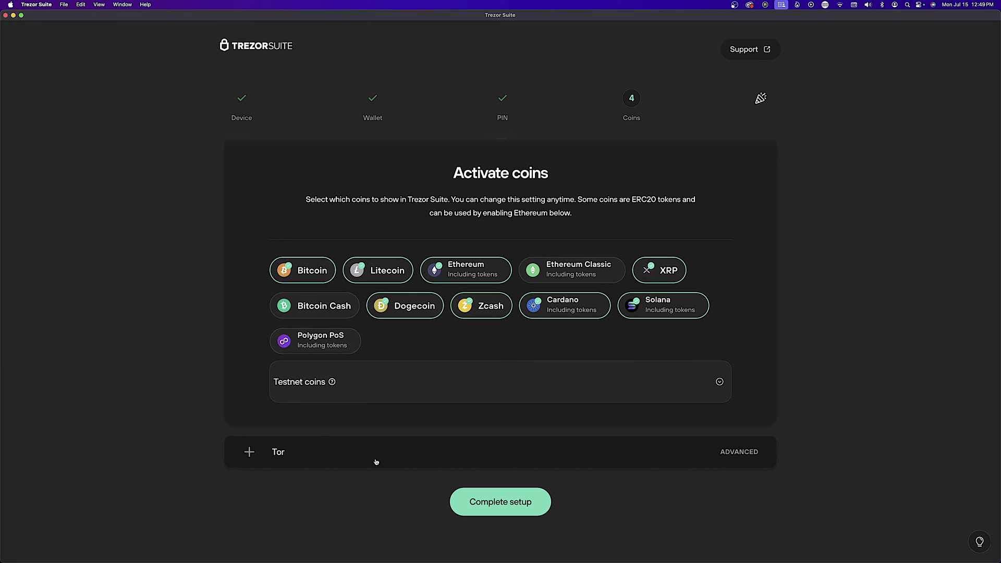
- Complete setup, rename the device to 'Crypto Moose', and open the Suite dashboard
{"action": "left_click", "coordinate": [518, 492]}
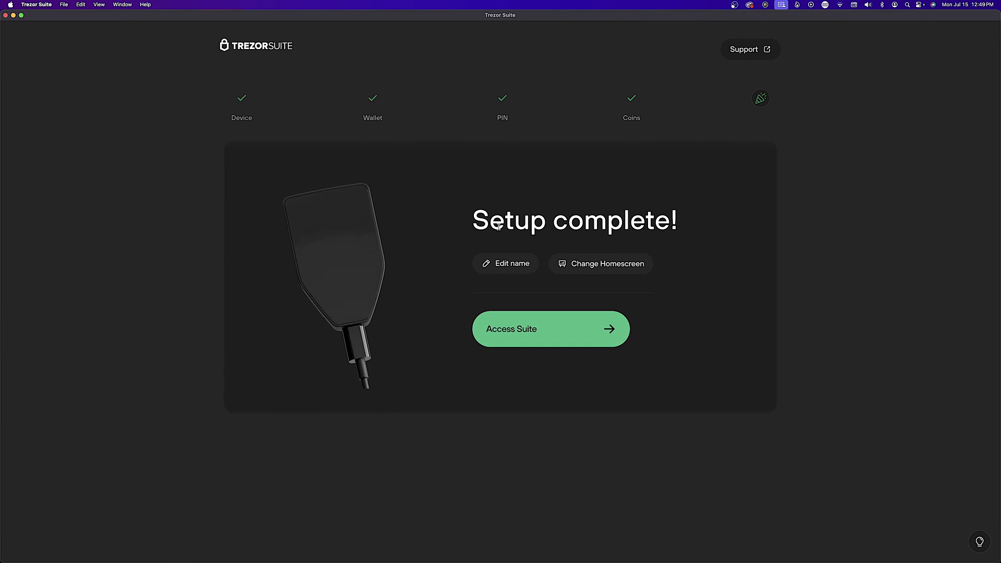
{"action": "left_click", "coordinate": [498, 263]}
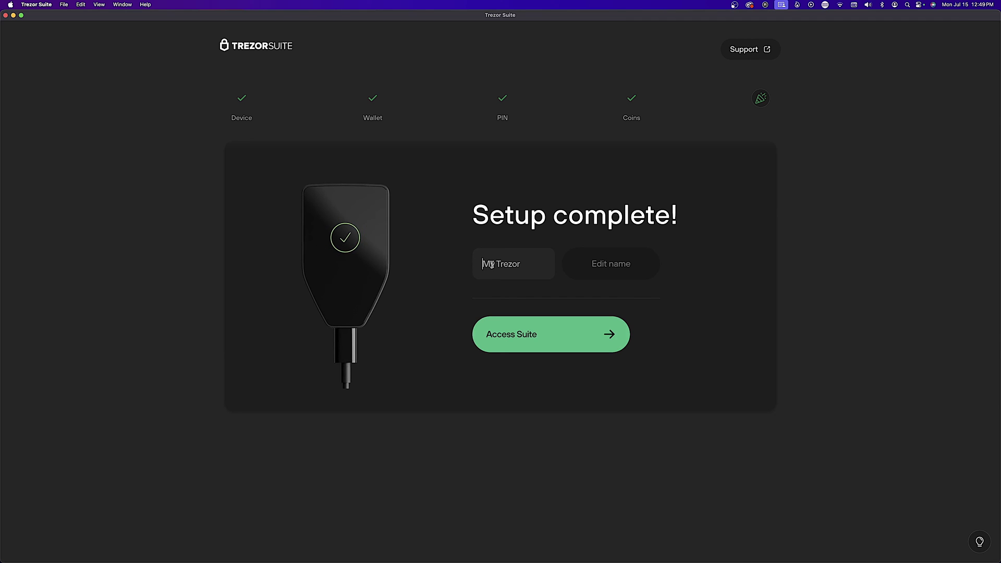
{"action": "key", "text": "super+a"}
{"action": "type", "text": "Cry"}
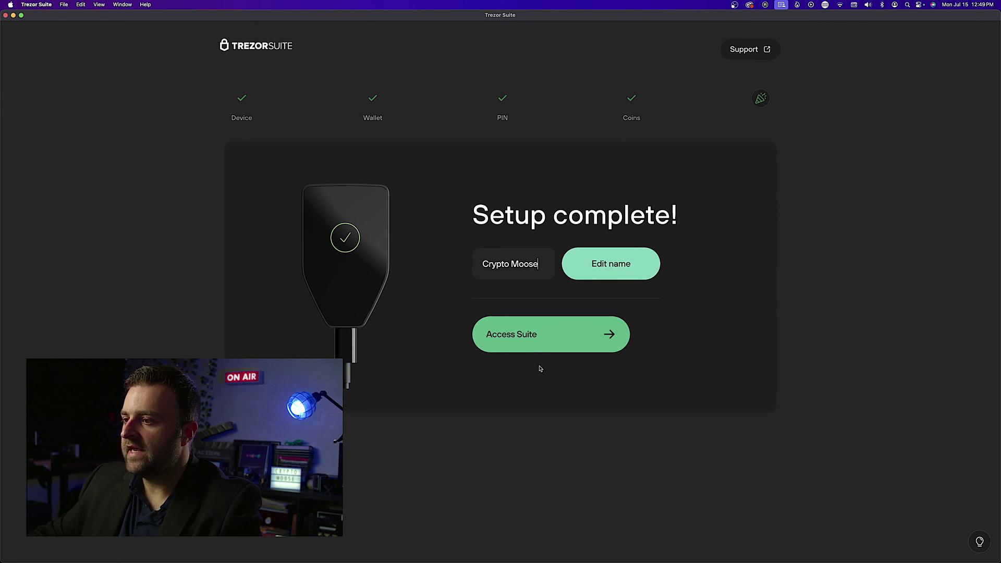
{"action": "left_click", "coordinate": [530, 320]}
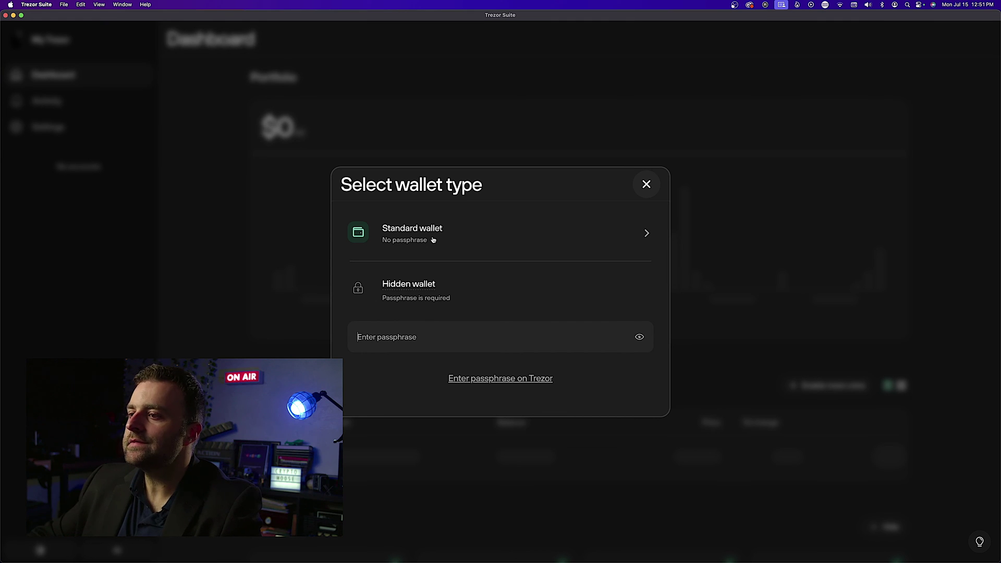
- Open the standard wallet without a passphrase, then the Trezor Safe 5 page from Linktree
{"action": "left_click", "coordinate": [432, 240]}
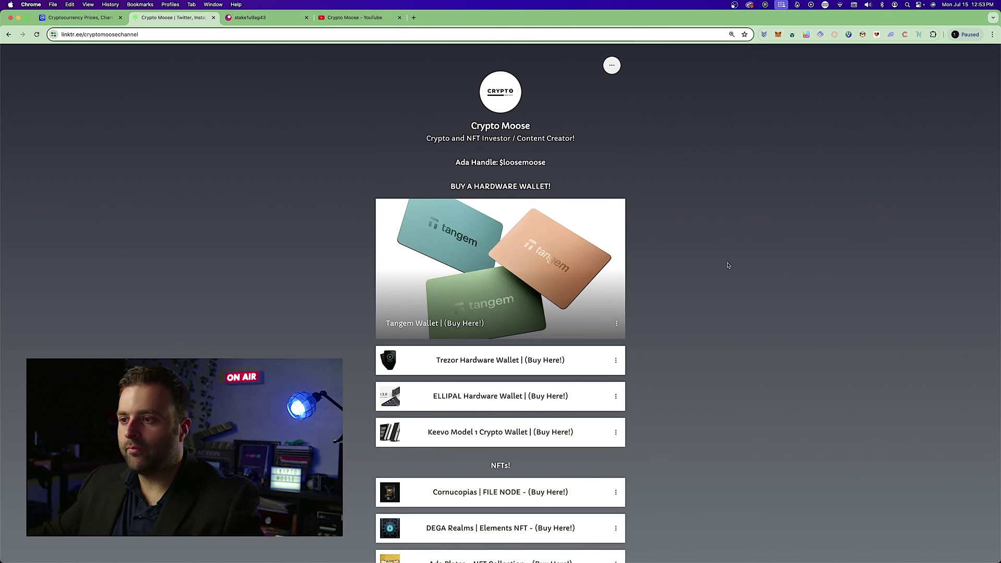
{"action": "left_click", "coordinate": [500, 359]}
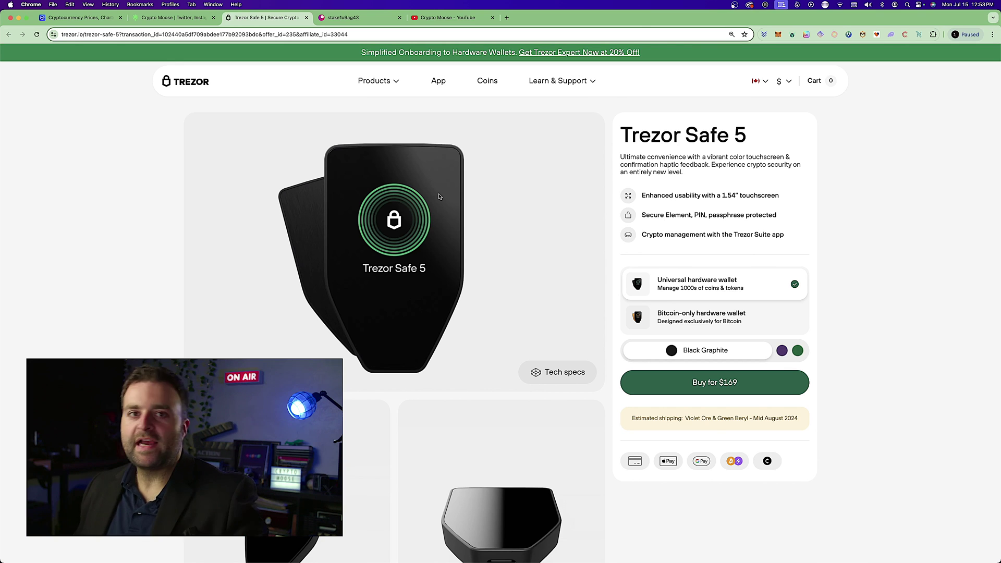